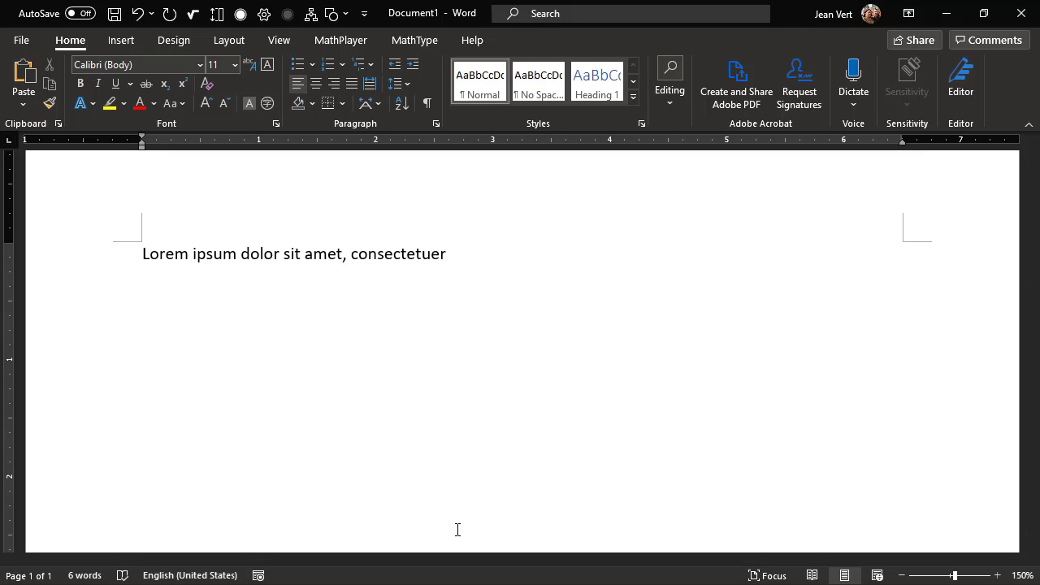
Start a new inline MathType equation from the MathType tab.
click(427, 38)
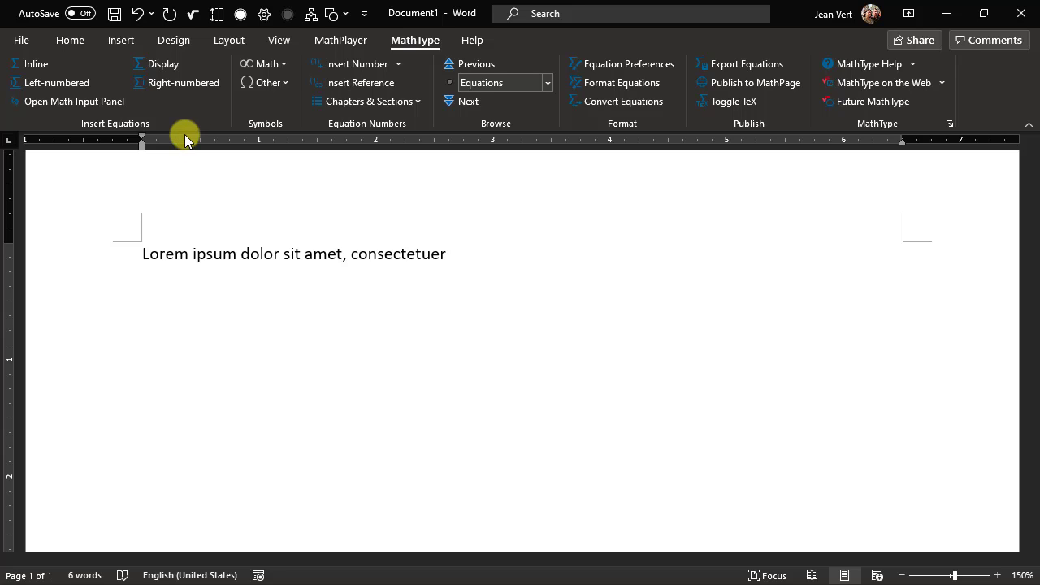
click(32, 64)
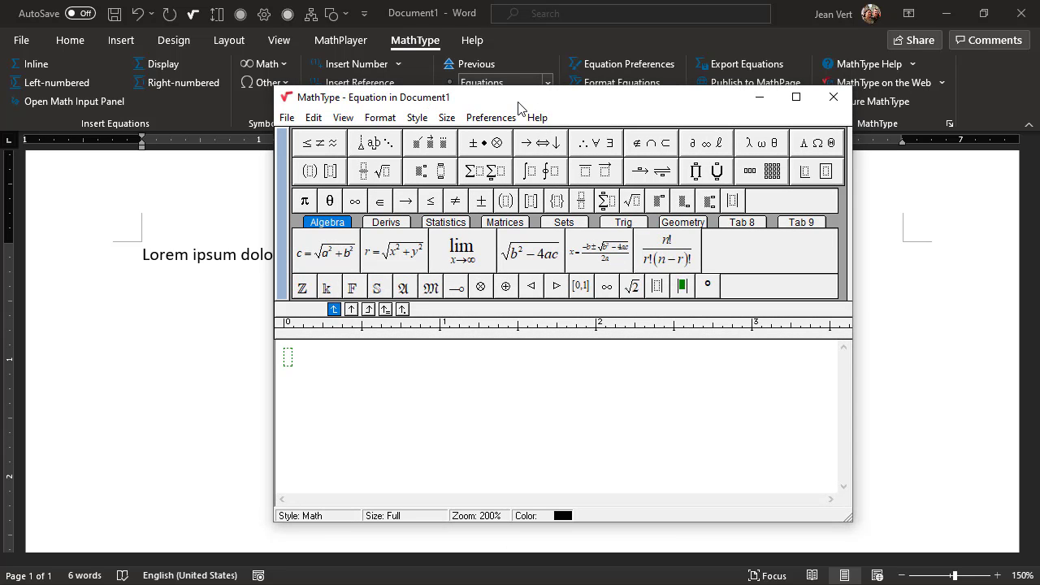
Enter r = √(x² + y²) using the square root and superscript templates.
text(r =)
click(355, 169)
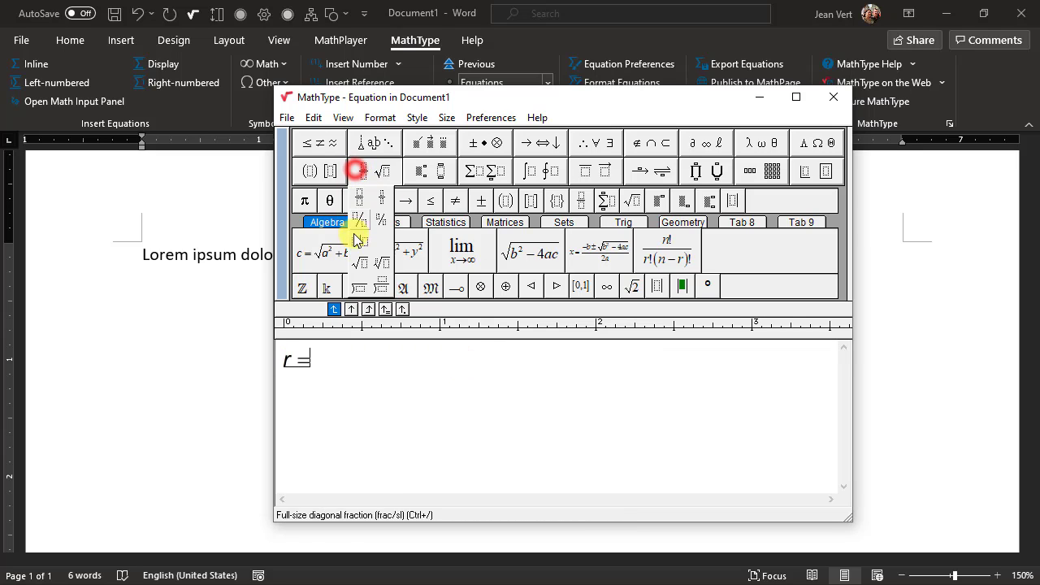
click(360, 263)
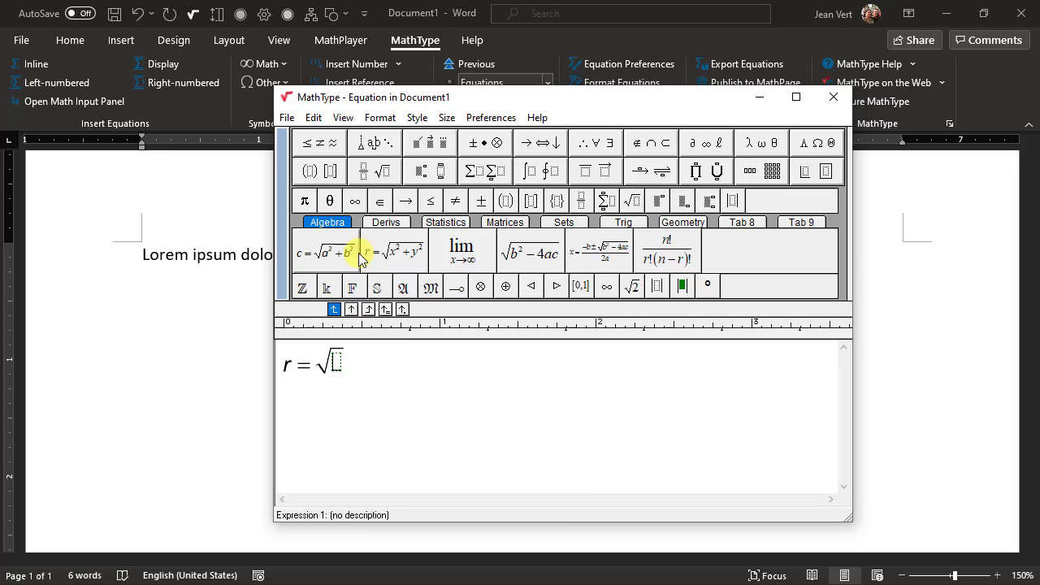
text(x)
click(419, 171)
click(412, 202)
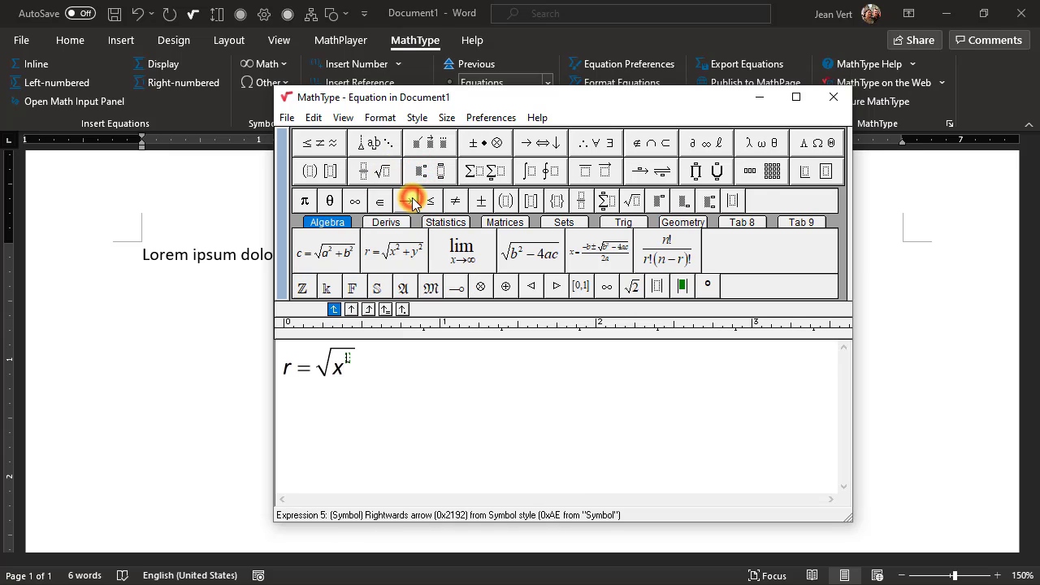
text(2)
key(Tab)
text(+ y)
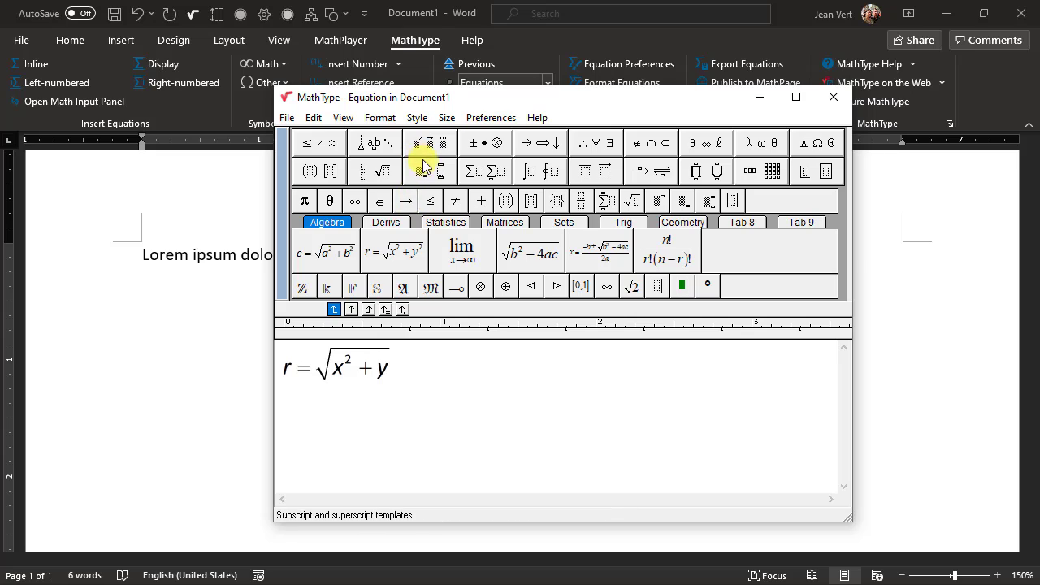
click(422, 167)
click(412, 196)
text(2)
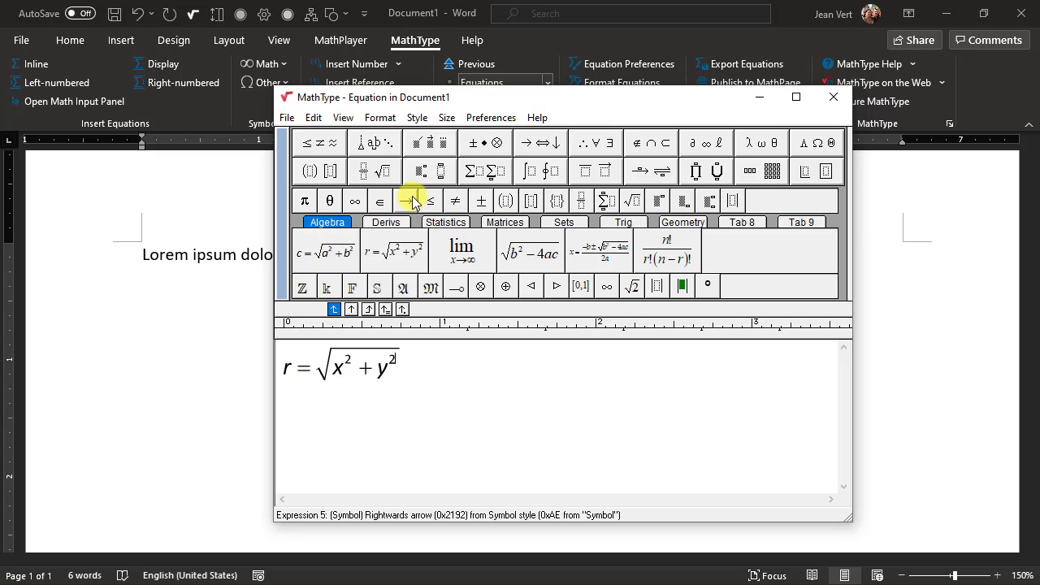
Close the equation editor and turn on 'Don't show this dialog from now on'.
click(839, 95)
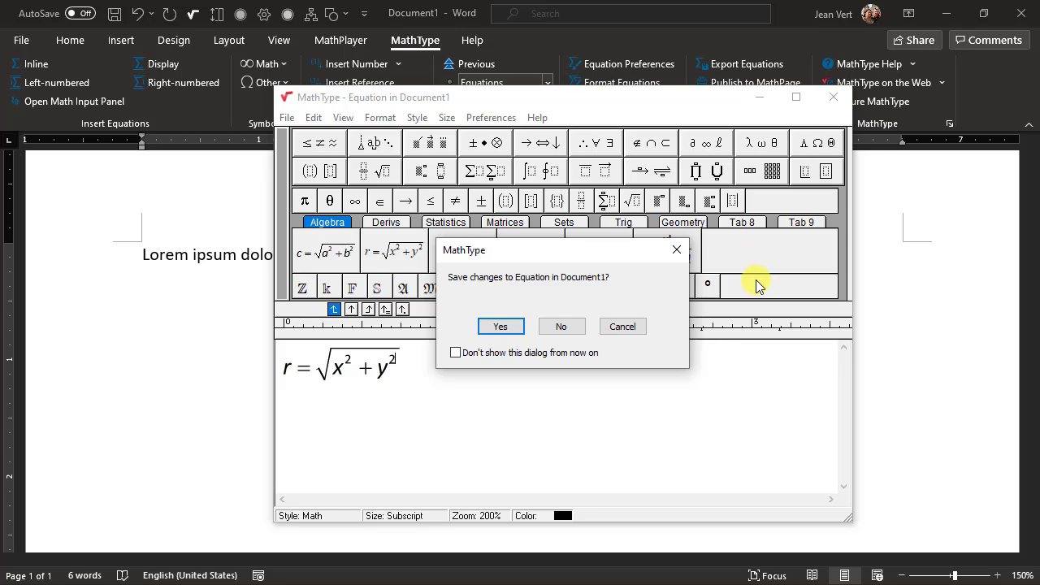
click(456, 352)
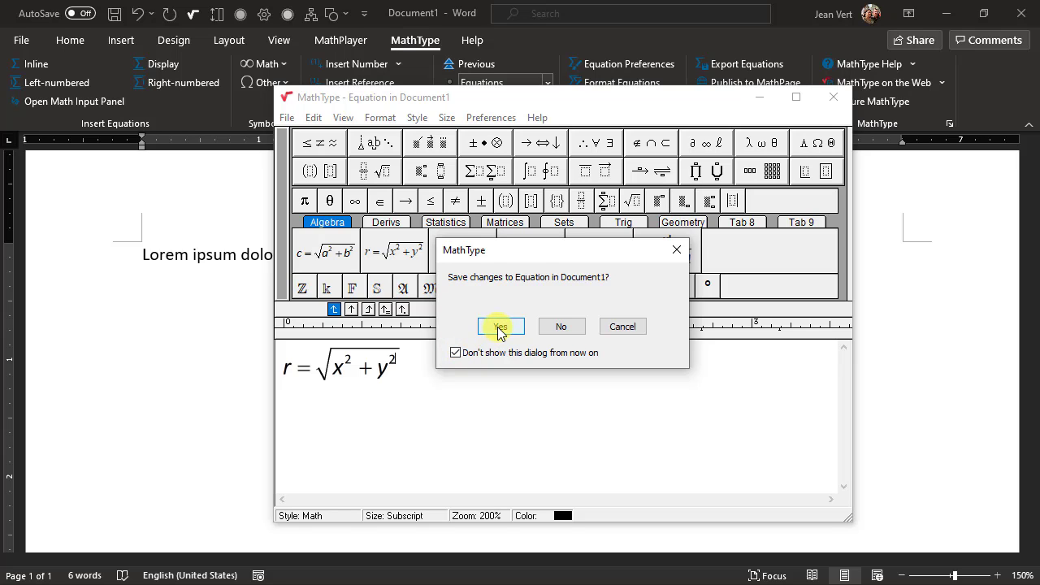
Confirm saving so r = √(x² + y²) is placed inline after 'consectetuer'.
click(500, 327)
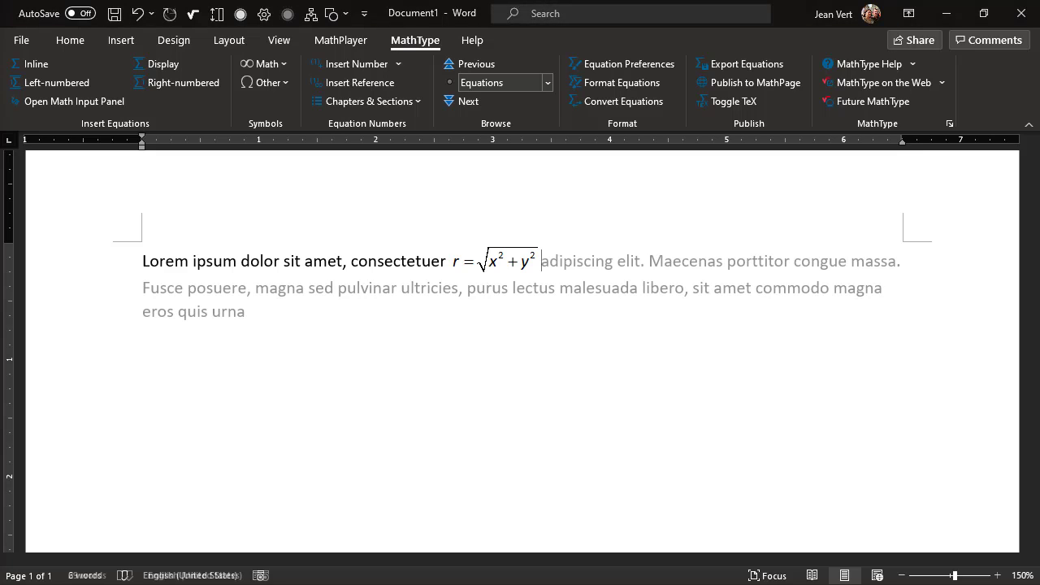
Start a display equation and insert the quadratic formula template from the Algebra tab.
click(164, 65)
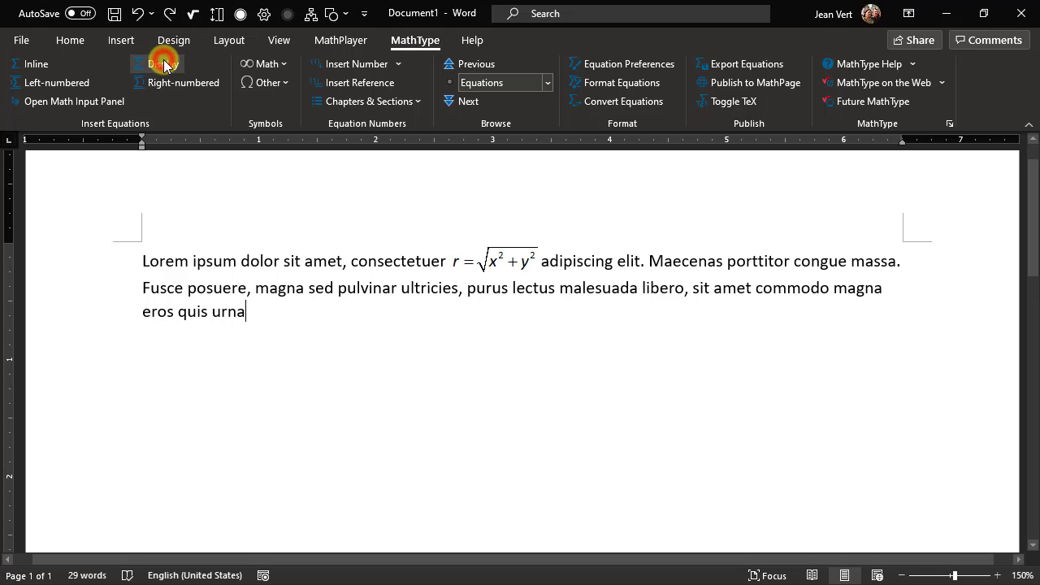
click(164, 65)
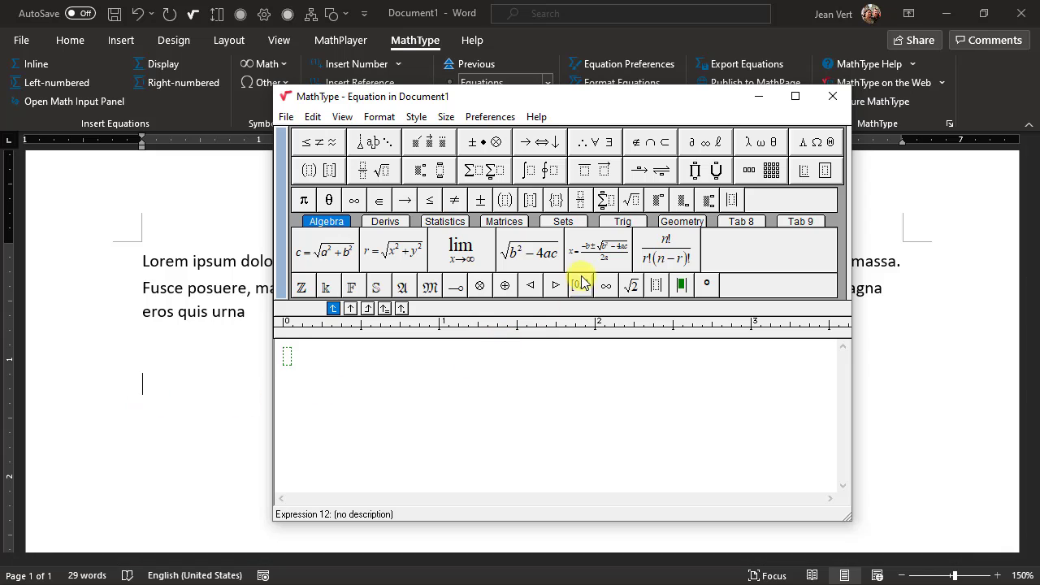
click(598, 246)
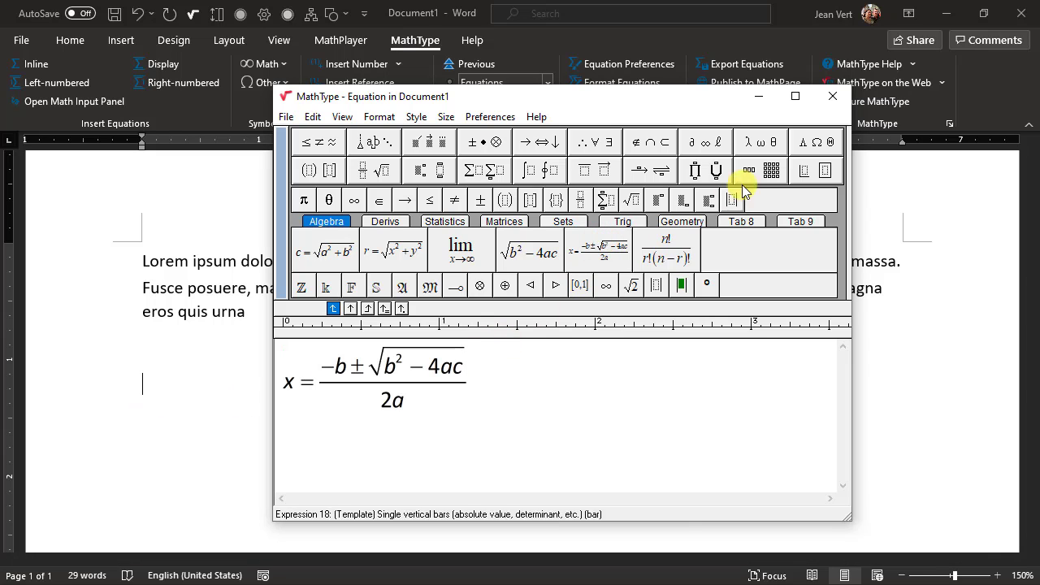
Insert the quadratic formula as a centered display line, with a new empty line below.
click(832, 96)
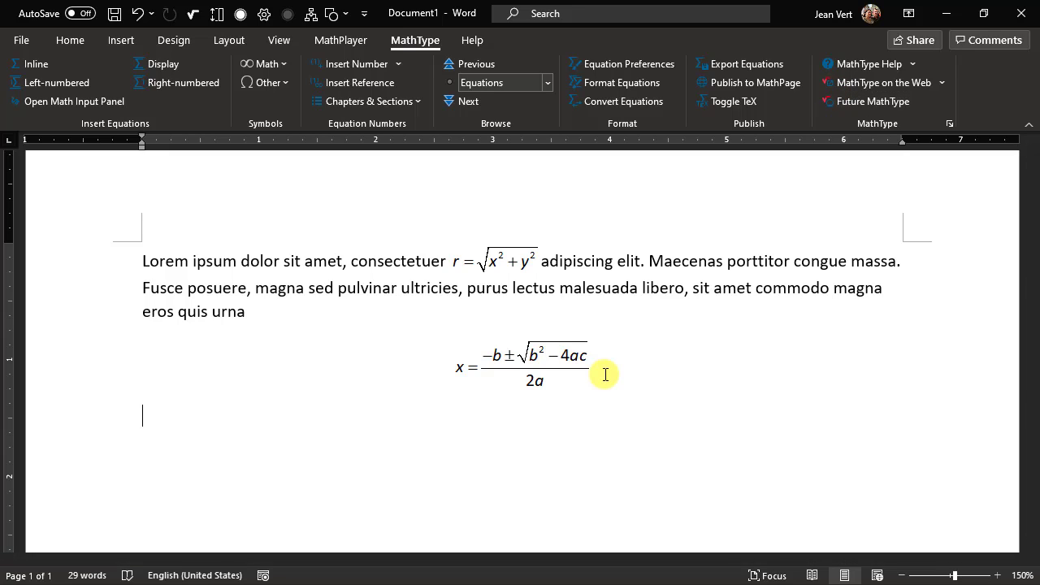
key(Return)
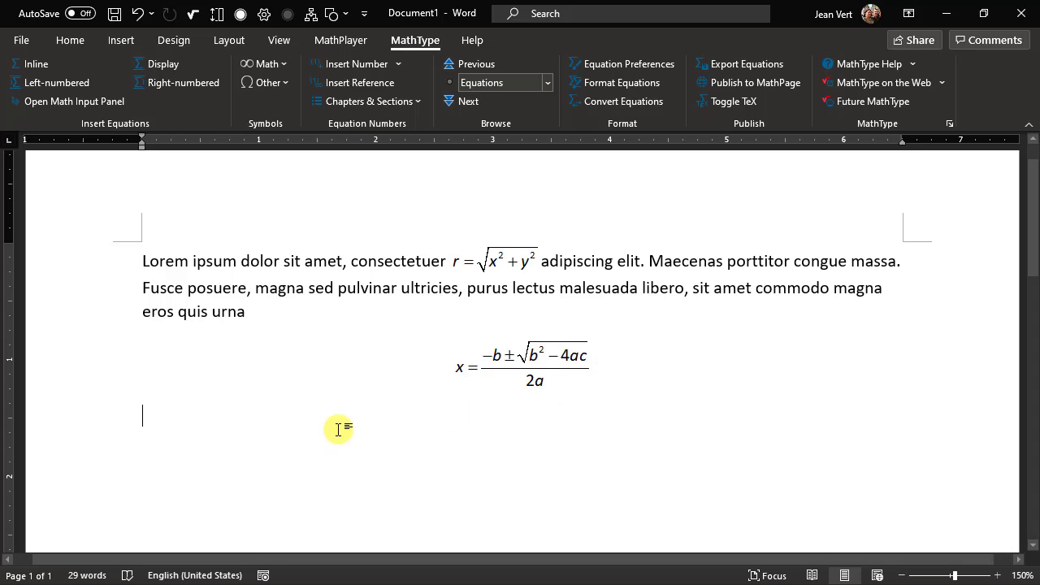